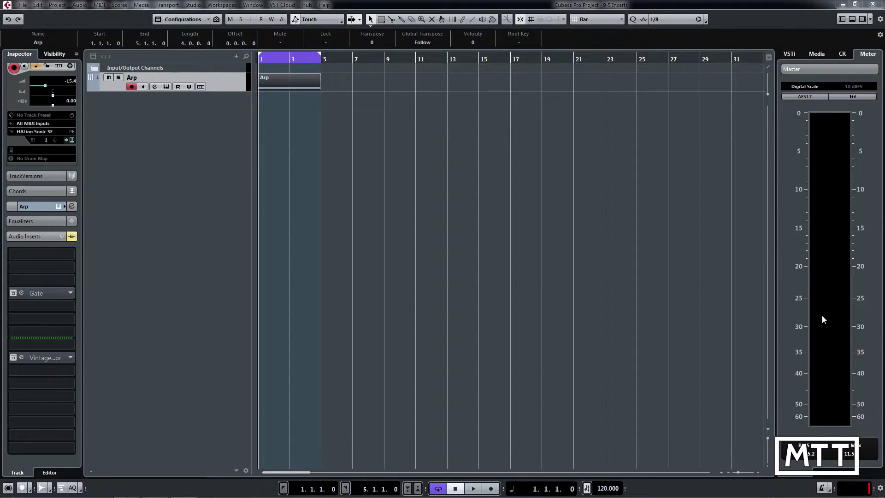
Step: Open the Arp channel's settings and briefly play the track to hear its inserts
click(155, 87)
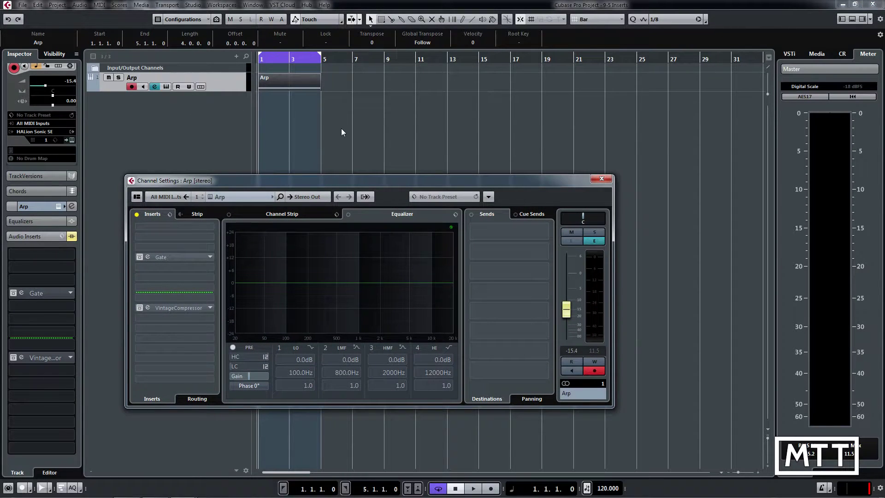
key(space)
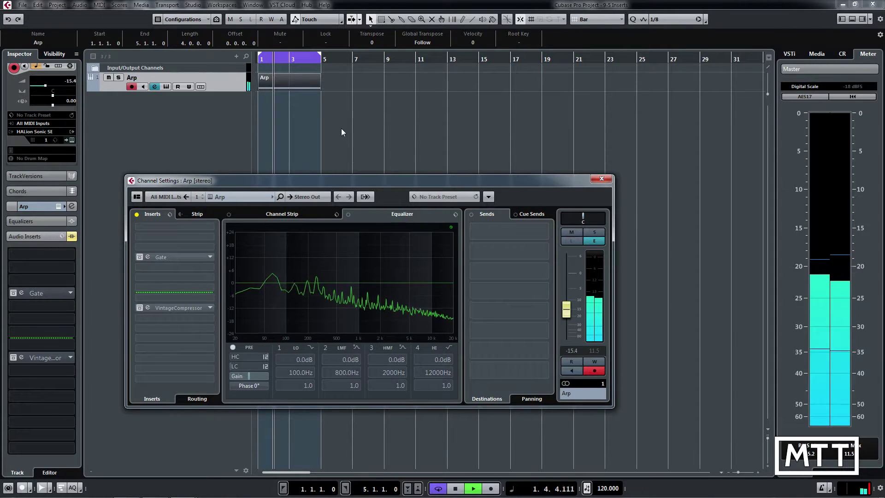
key(space)
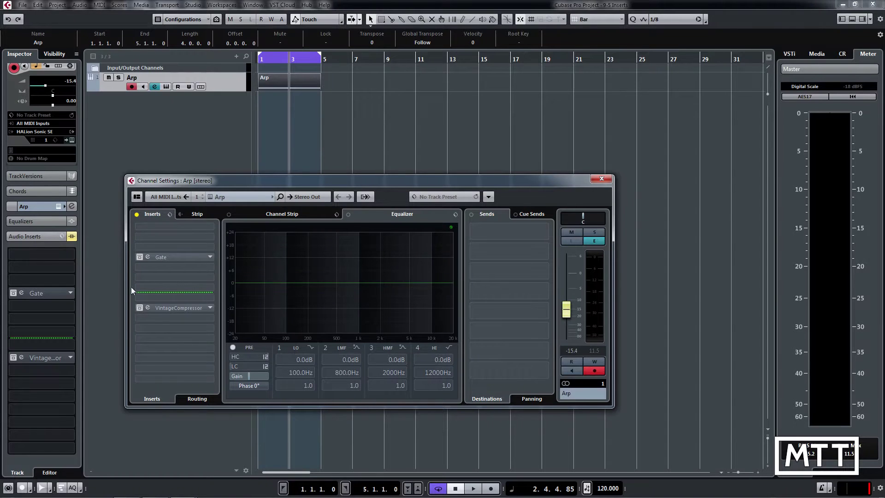
Step: Open the Arp Gate editor beside the channel settings and move the Gate post-fader during playback
click(139, 258)
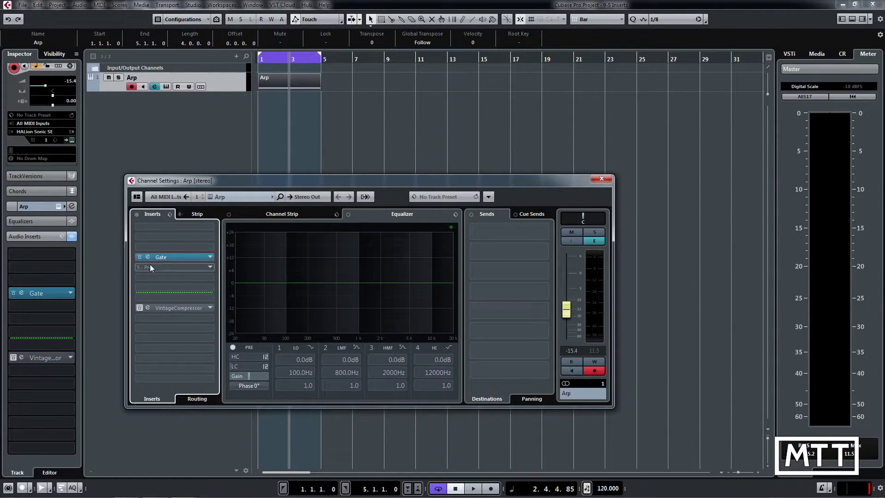
click(148, 257)
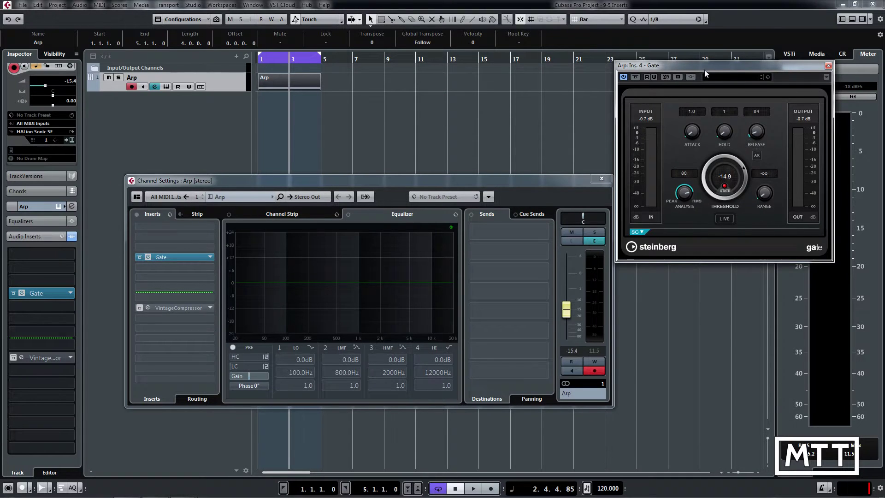
drag(703, 70, 679, 85)
key(space)
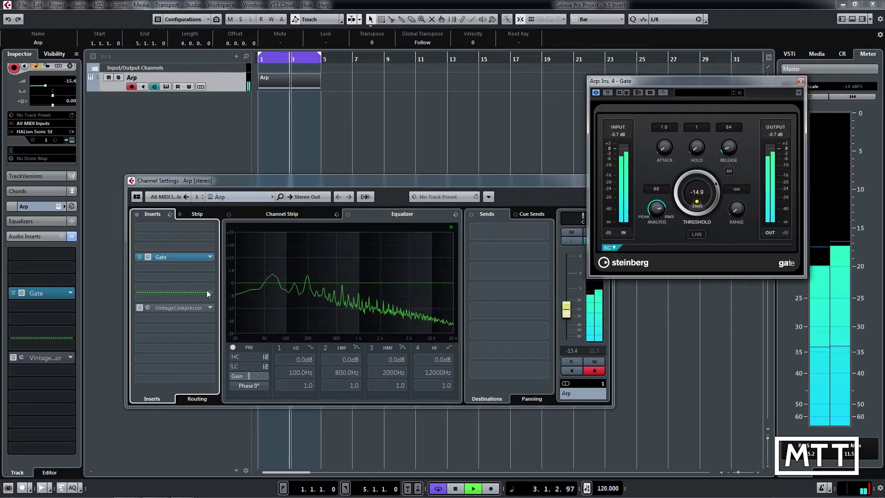
drag(198, 292, 196, 254)
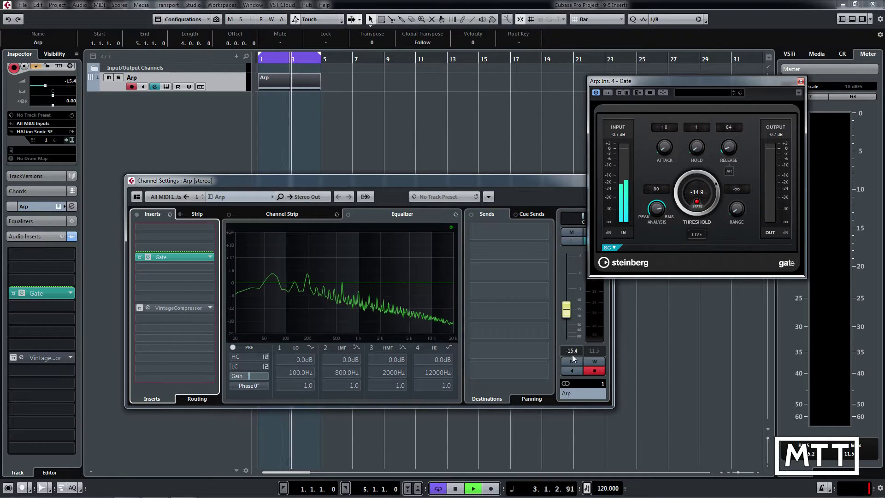
Step: Set the Arp Gate threshold to -30 and return the Gate to pre-fader
double_click(697, 192)
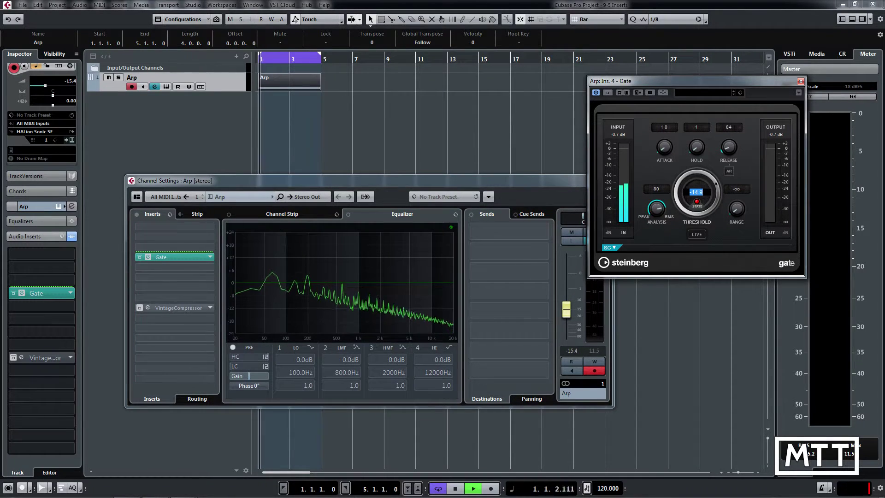
text(-30)
key(Return)
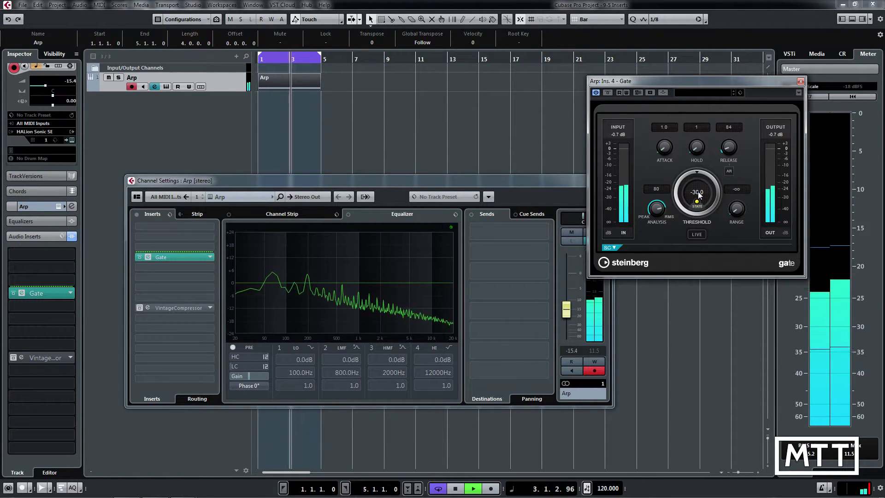
drag(142, 254, 168, 264)
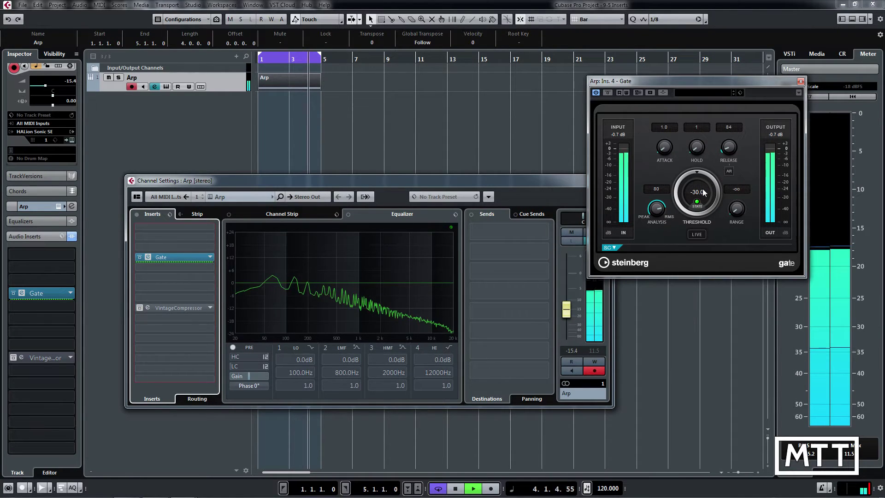
key(space)
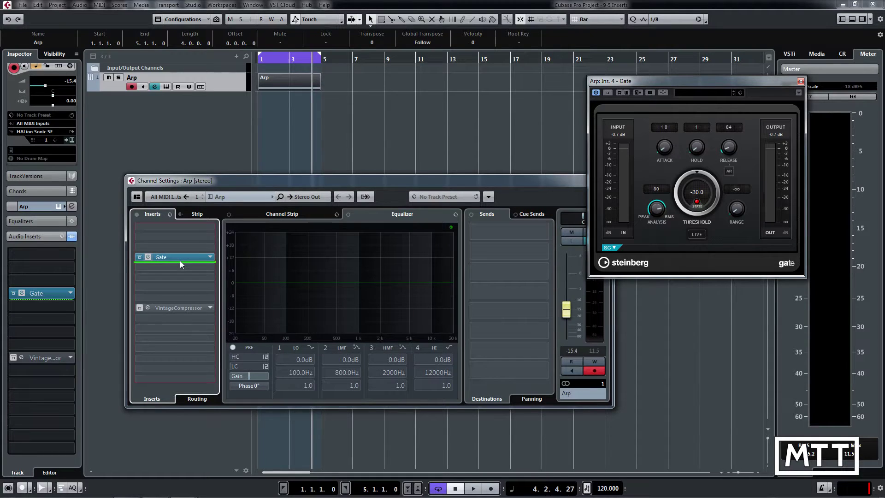
Step: Lower the Gate threshold to -14, audition the Arp, then bypass the Gate
click(699, 194)
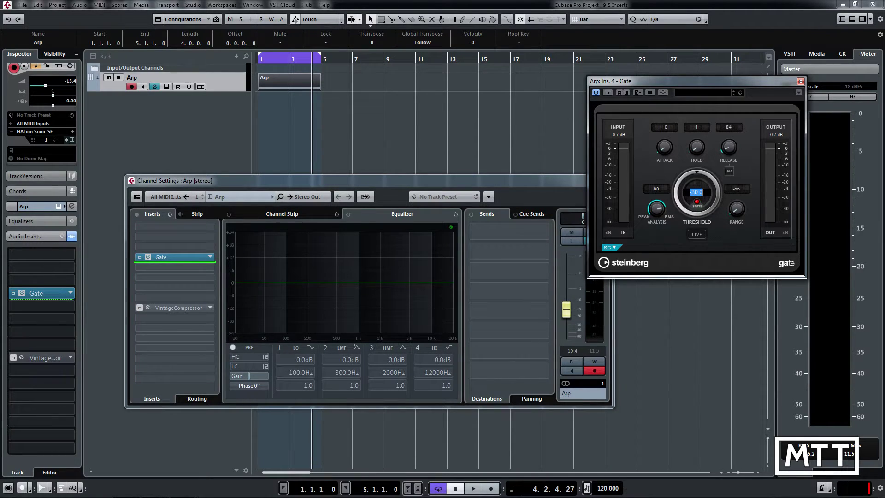
text(-14)
key(Return)
key(space)
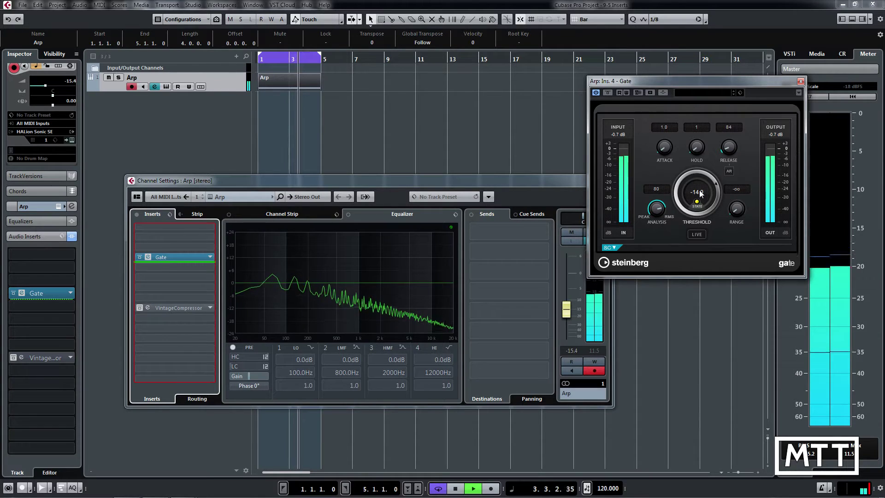
key(space)
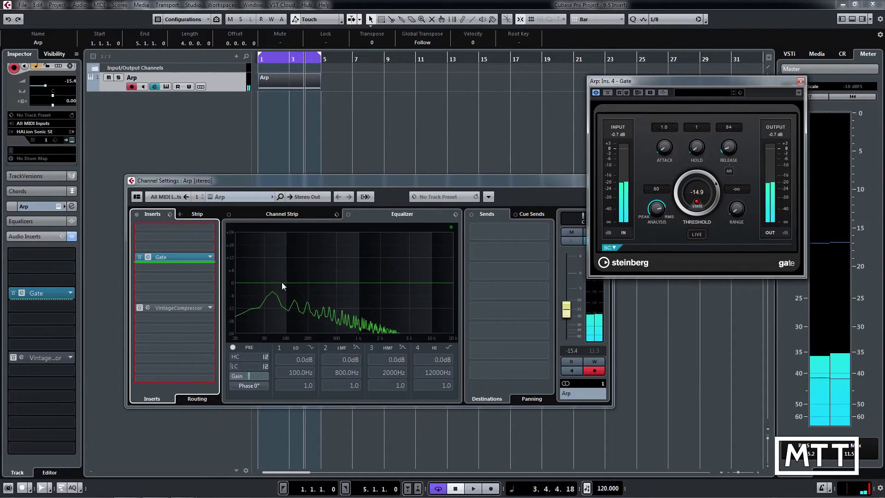
click(139, 256)
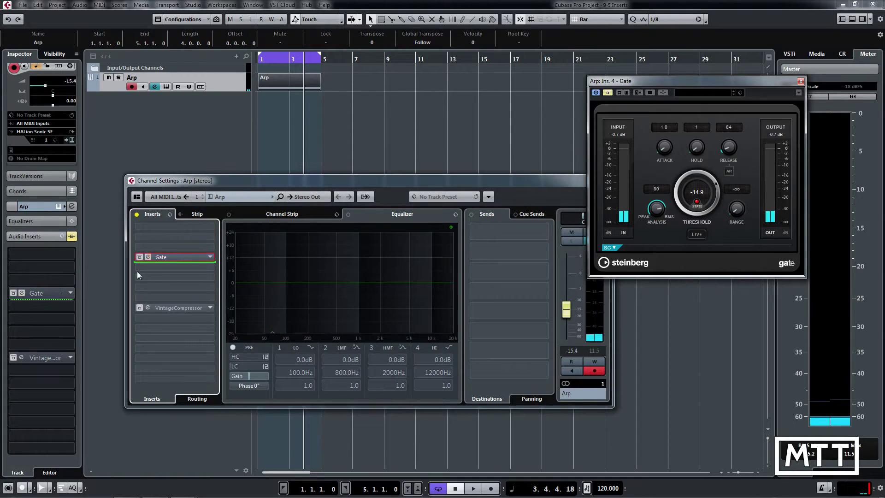
Step: Activate the Arp VintageCompressor and A/B it post-fader versus pre-fader, ending pre-fader
double_click(178, 308)
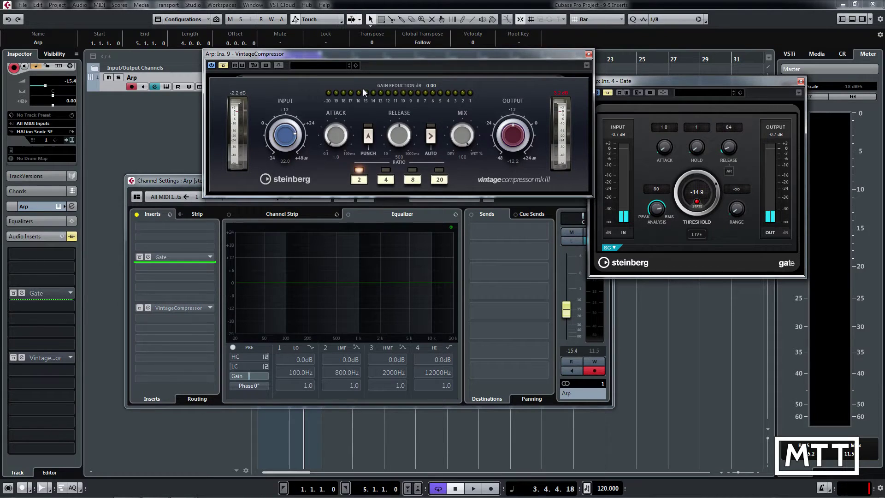
click(223, 66)
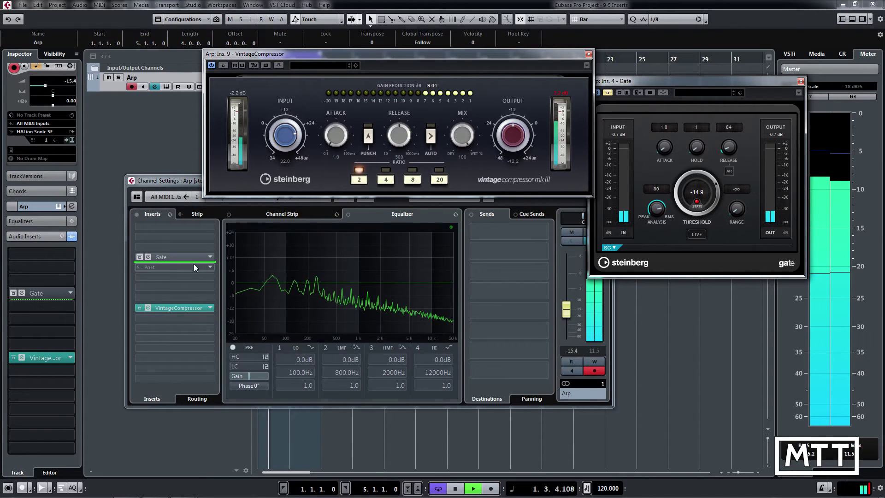
drag(191, 262, 191, 316)
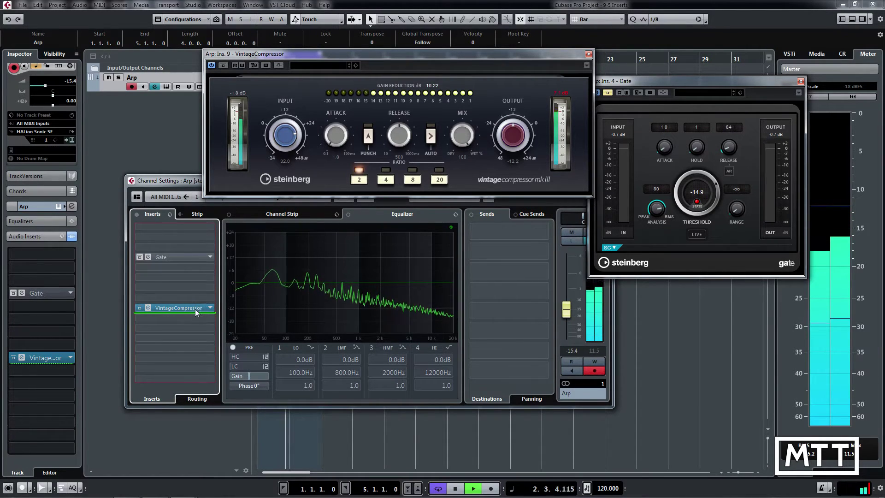
drag(195, 312, 197, 306)
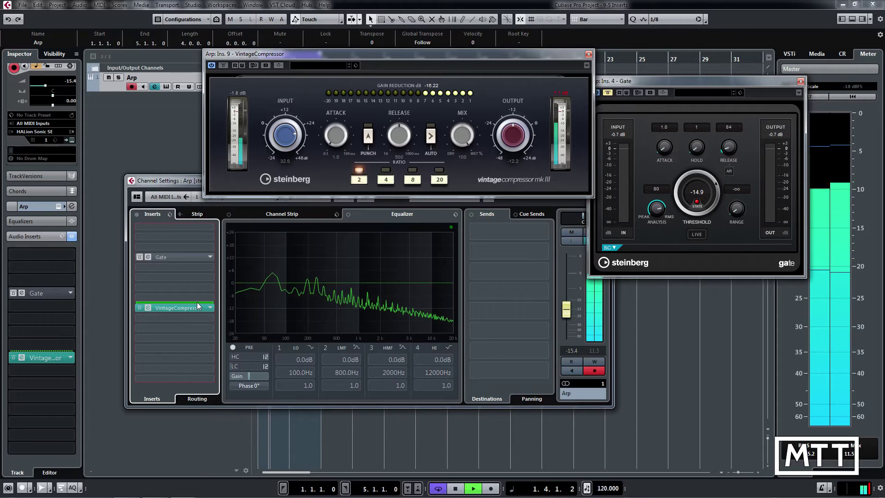
drag(197, 302, 196, 312)
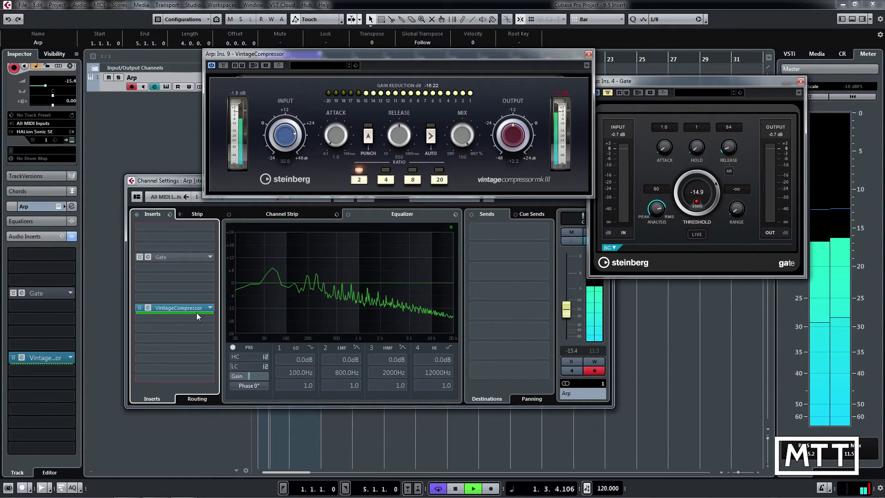
key(space)
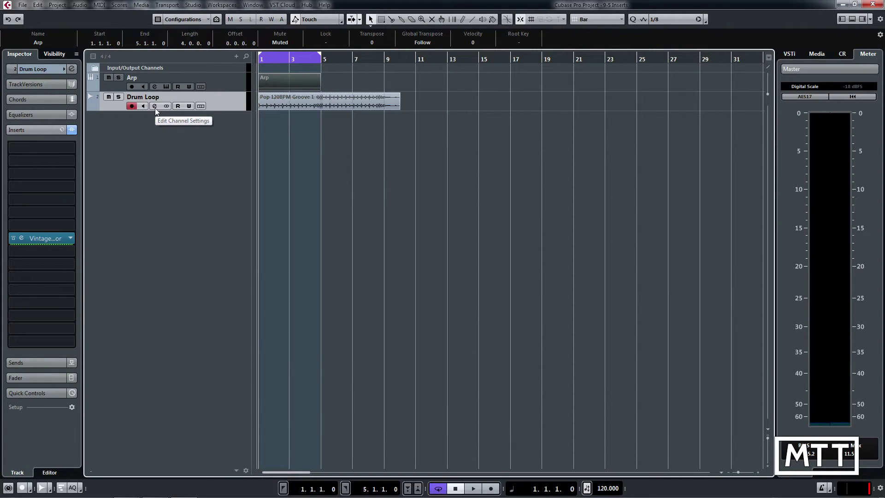
Step: Listen to the Drum Loop, open its Channel Settings showing VintageCompressor, and rewind to the start
key(space)
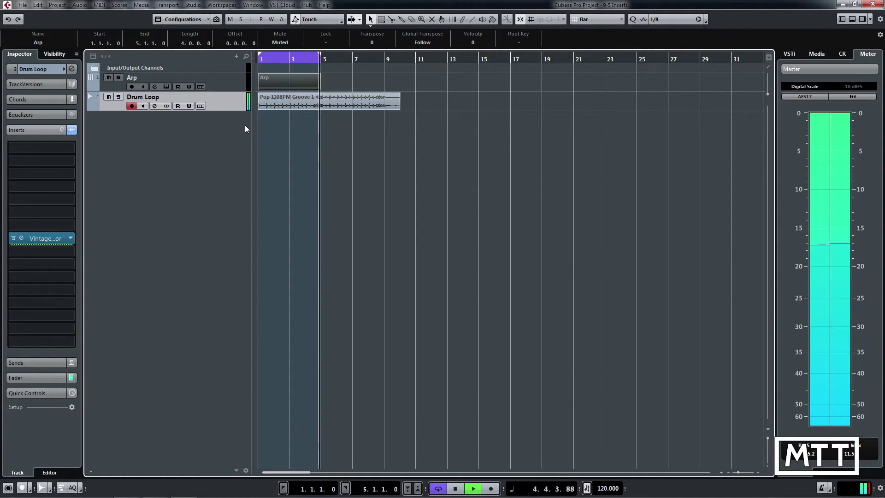
key(space)
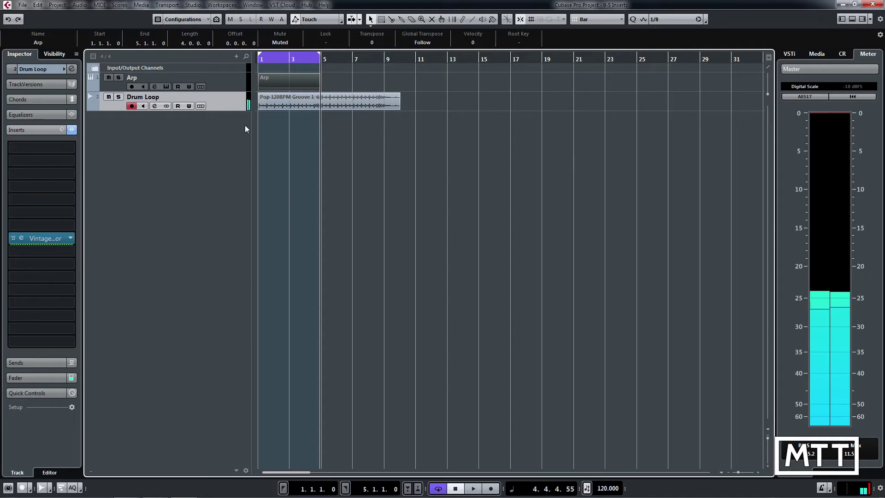
click(154, 107)
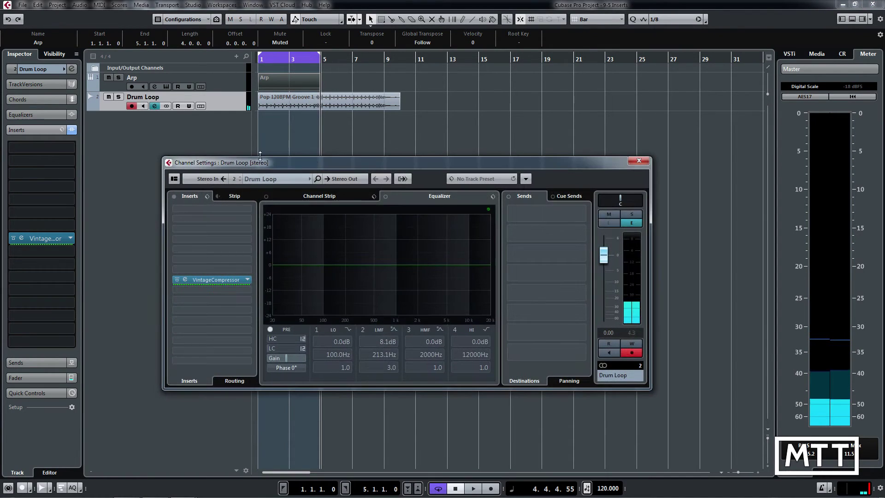
drag(341, 163, 349, 154)
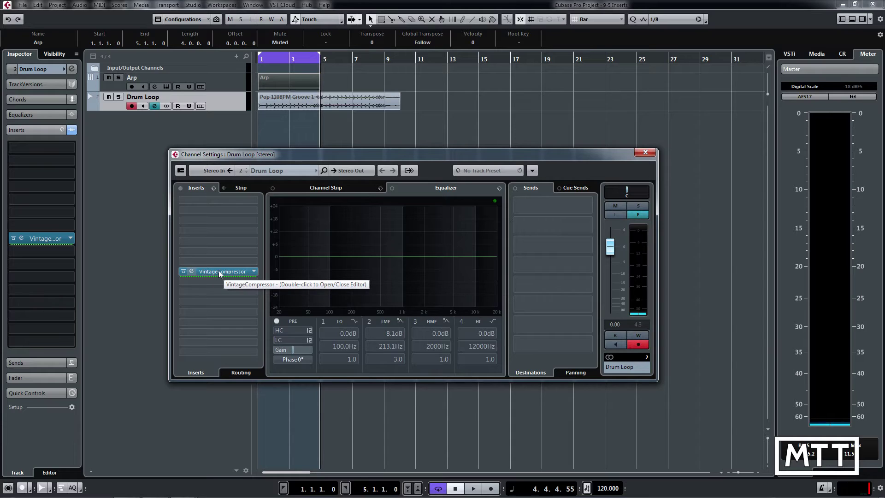
key(Home)
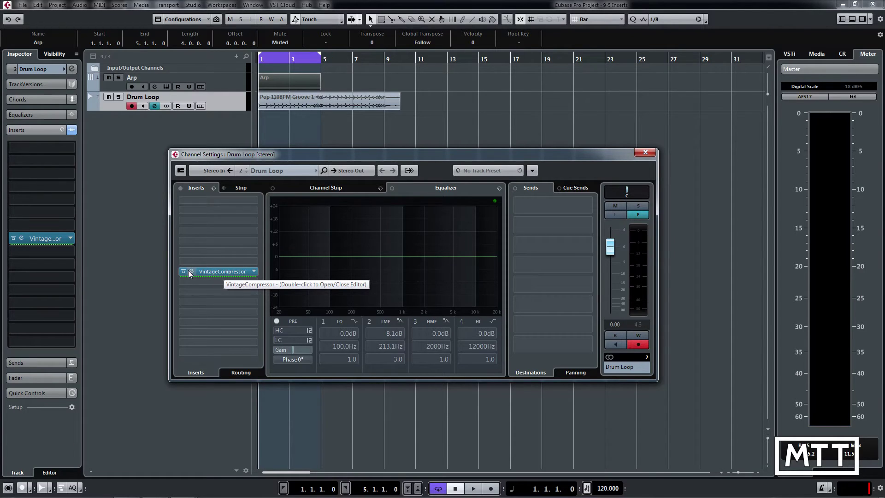
Step: Open the Drum Loop's VintageCompressor editor, preview the drums, and rewind to the start
click(189, 270)
key(space)
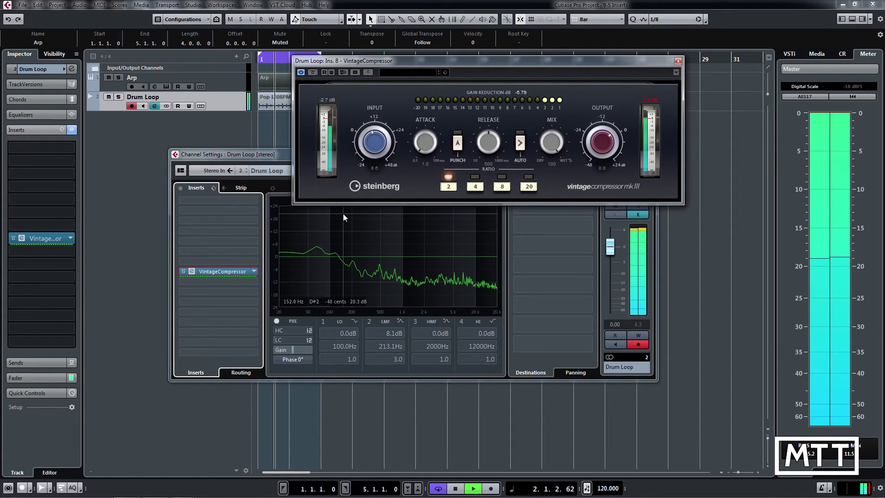
key(space)
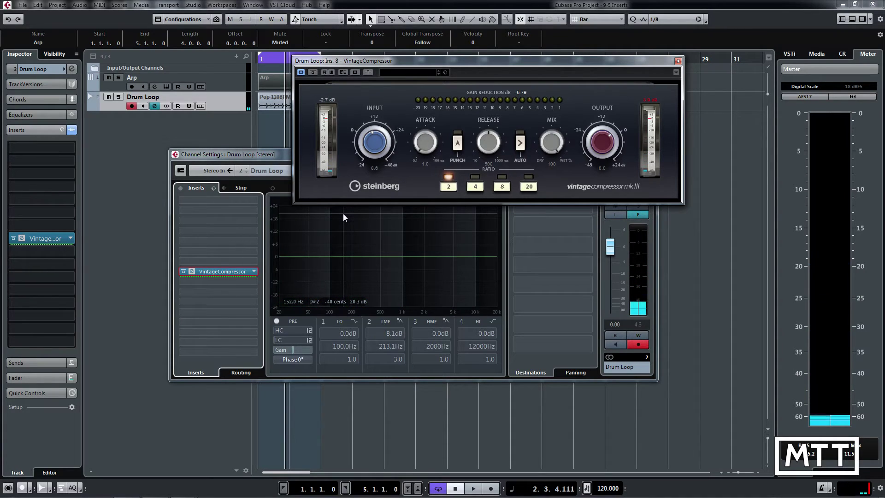
key(Home)
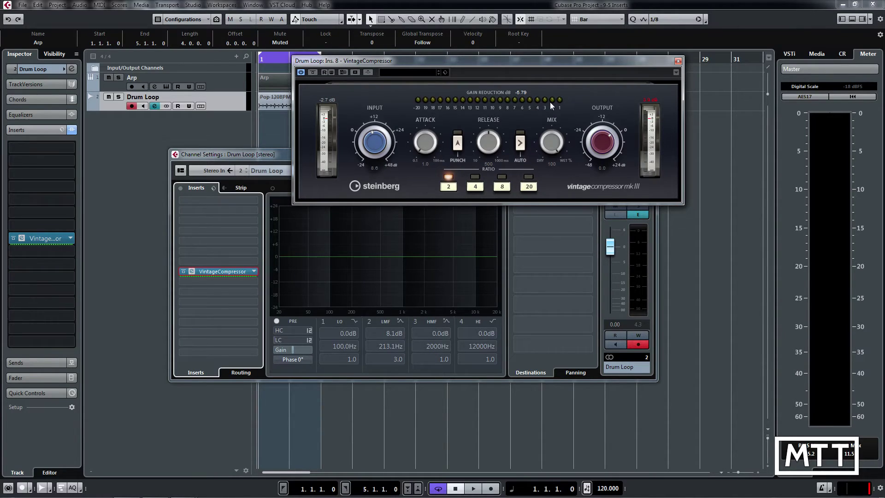
Step: Play the drums with the VintageCompressor bypassed, then active again
key(space)
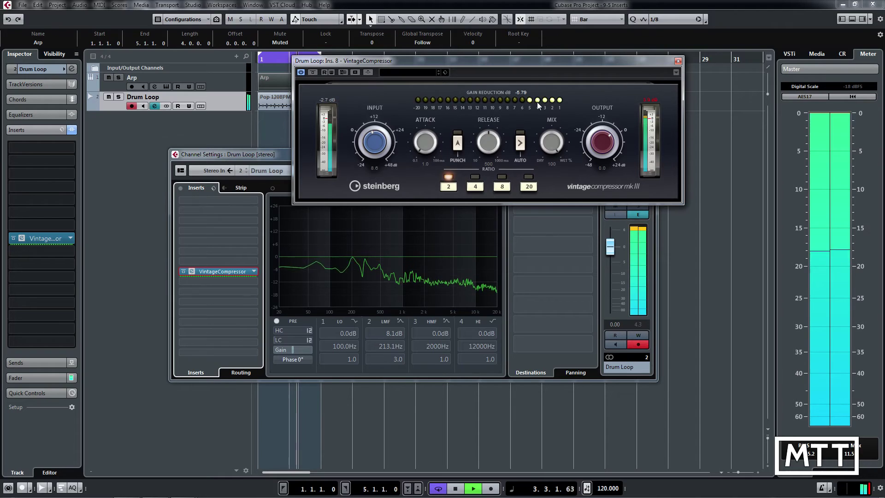
click(313, 72)
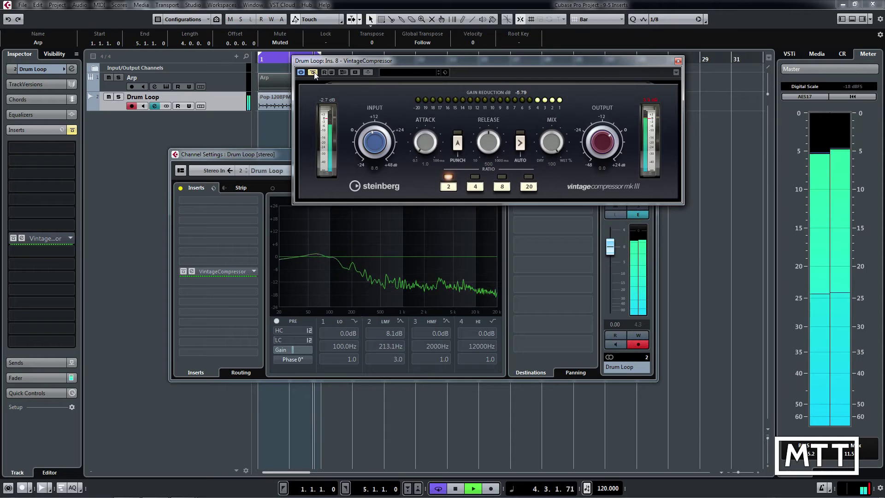
click(314, 72)
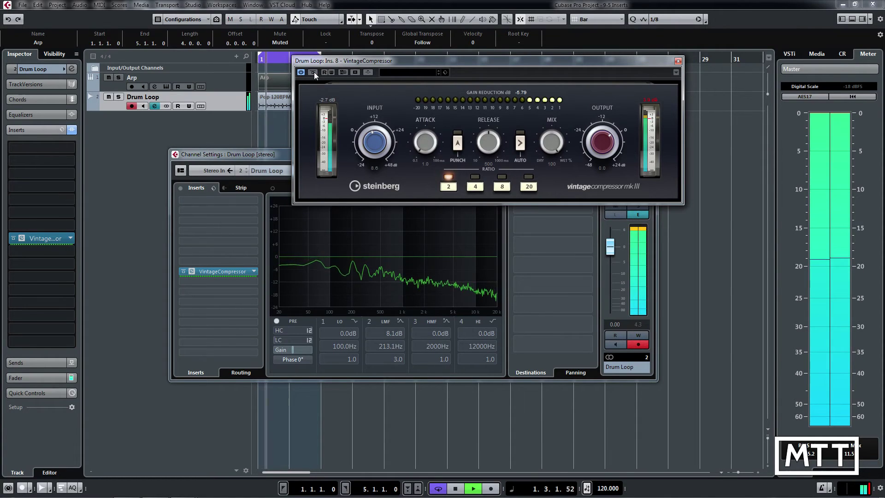
key(space)
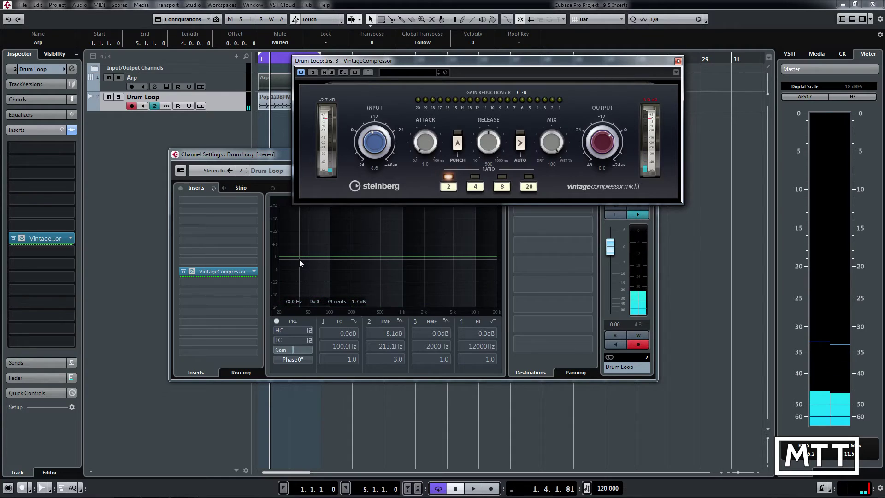
Step: Enable the 8.1 dB, 213.1 Hz band 2 boost and A/B it with the compressor bypassed
click(369, 321)
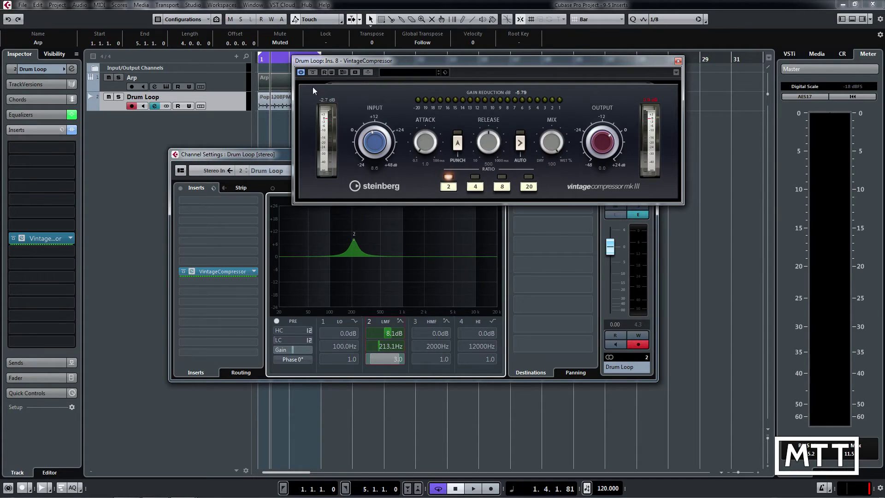
click(313, 72)
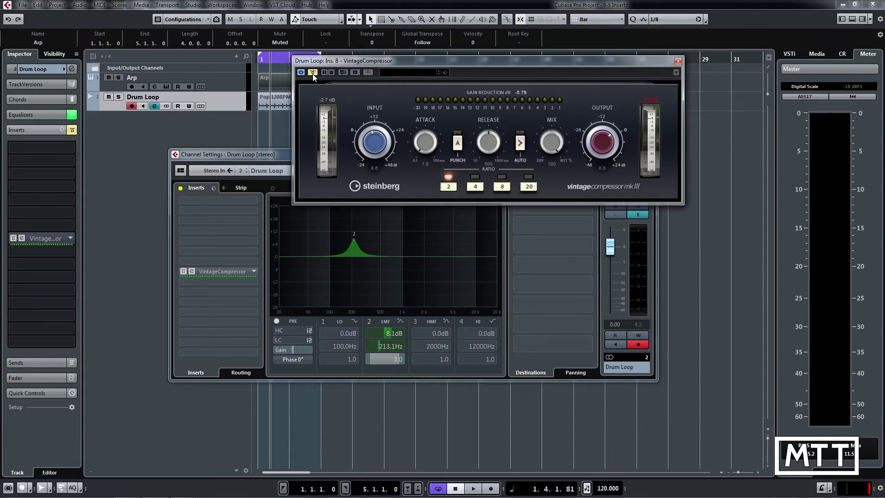
key(space)
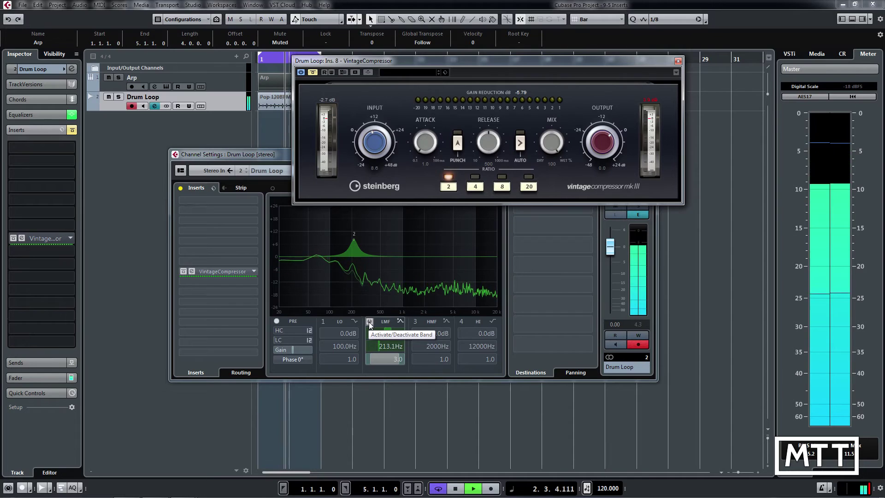
click(369, 321)
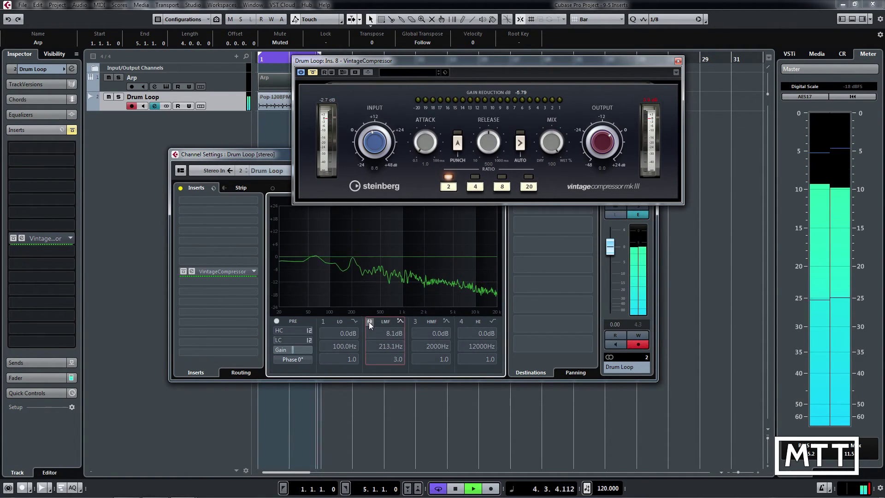
click(369, 321)
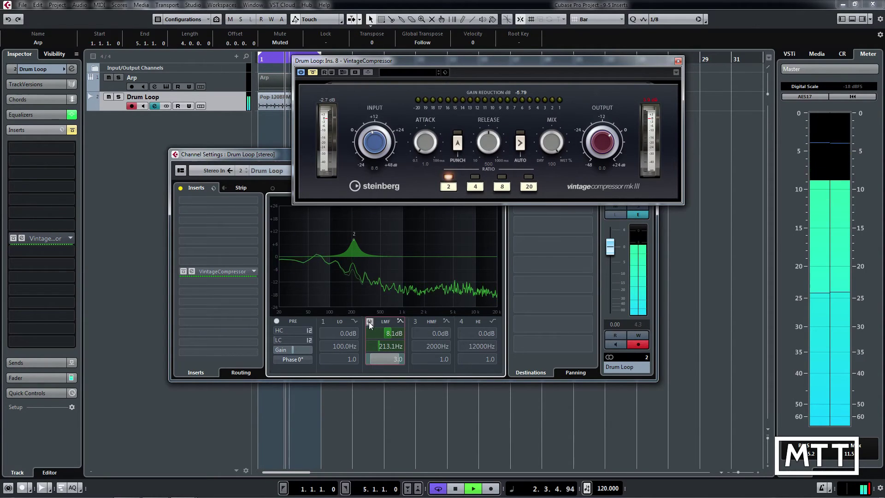
key(space)
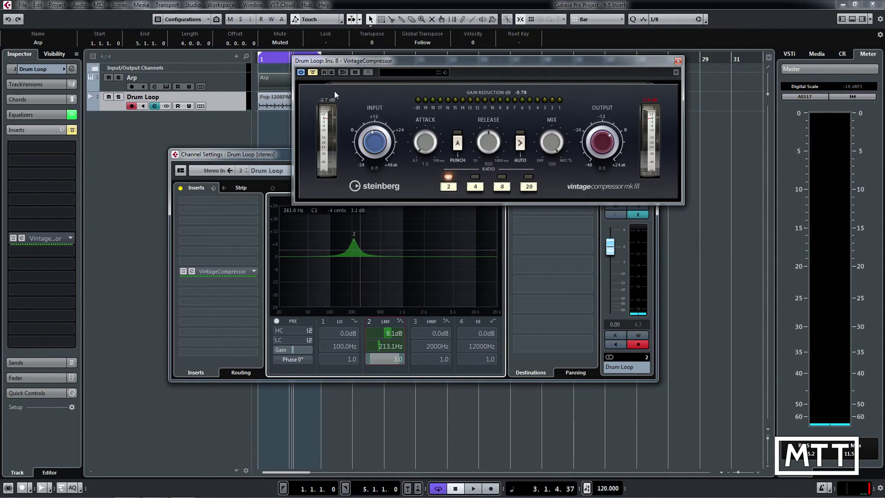
Step: Re-enable the VintageCompressor and play the Drum Loop from bar 1
click(313, 72)
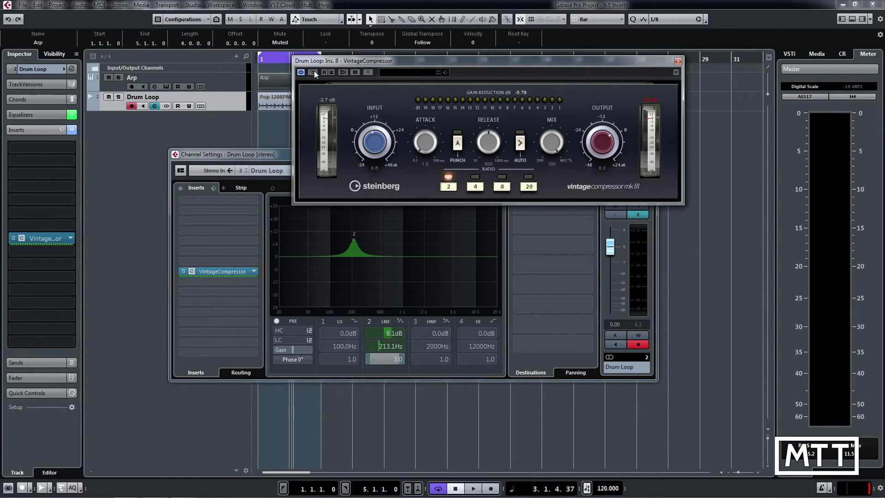
key(Home)
key(space)
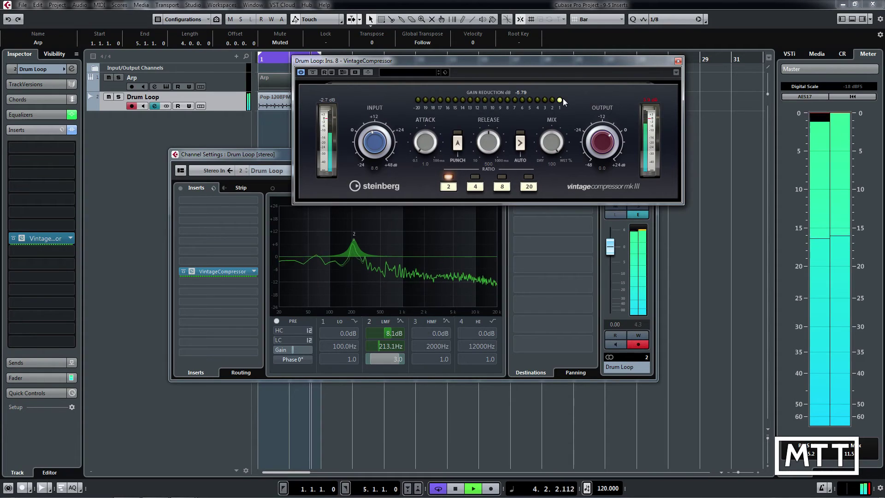
key(space)
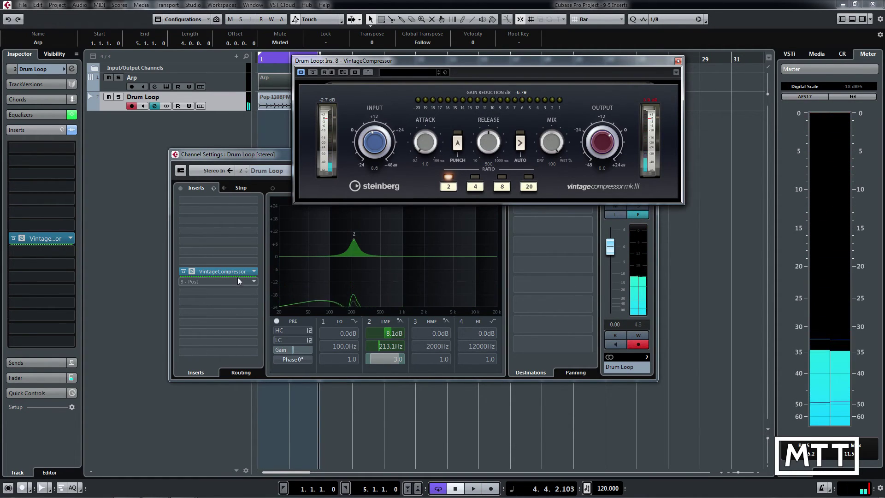
Step: Move the Drum Loop's VintageCompressor across the insert divider and play the drums again
drag(237, 274, 239, 269)
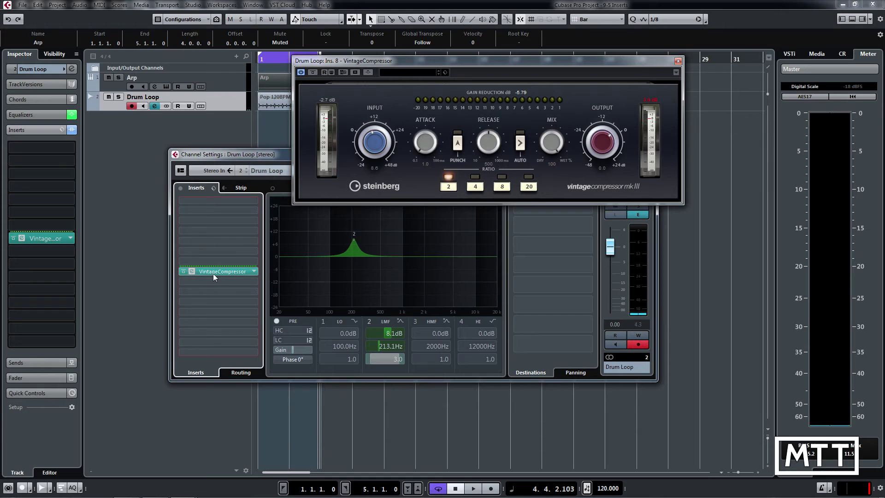
key(space)
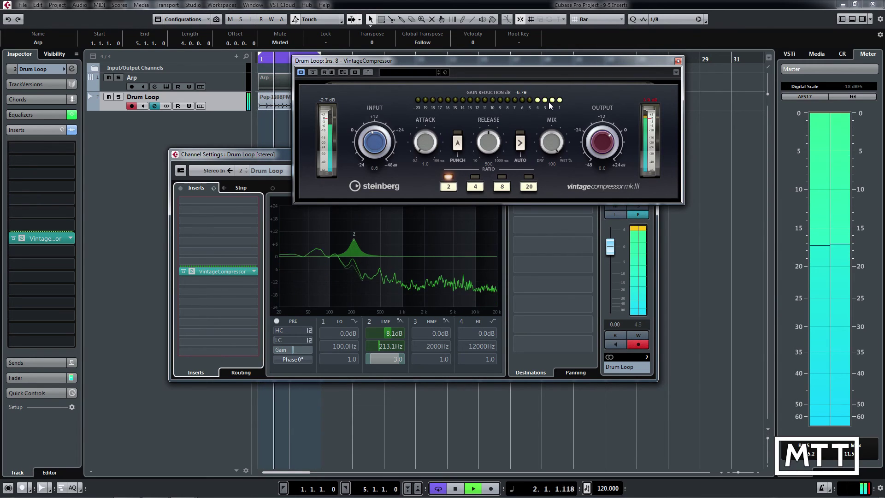
key(space)
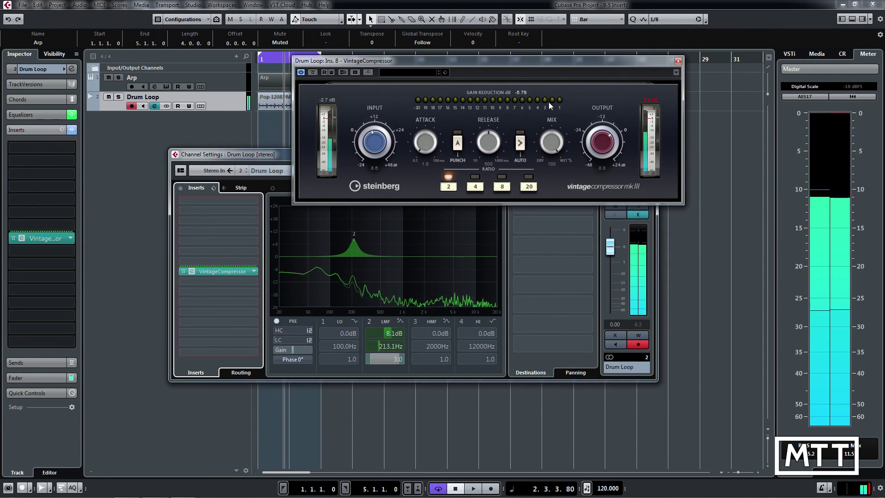